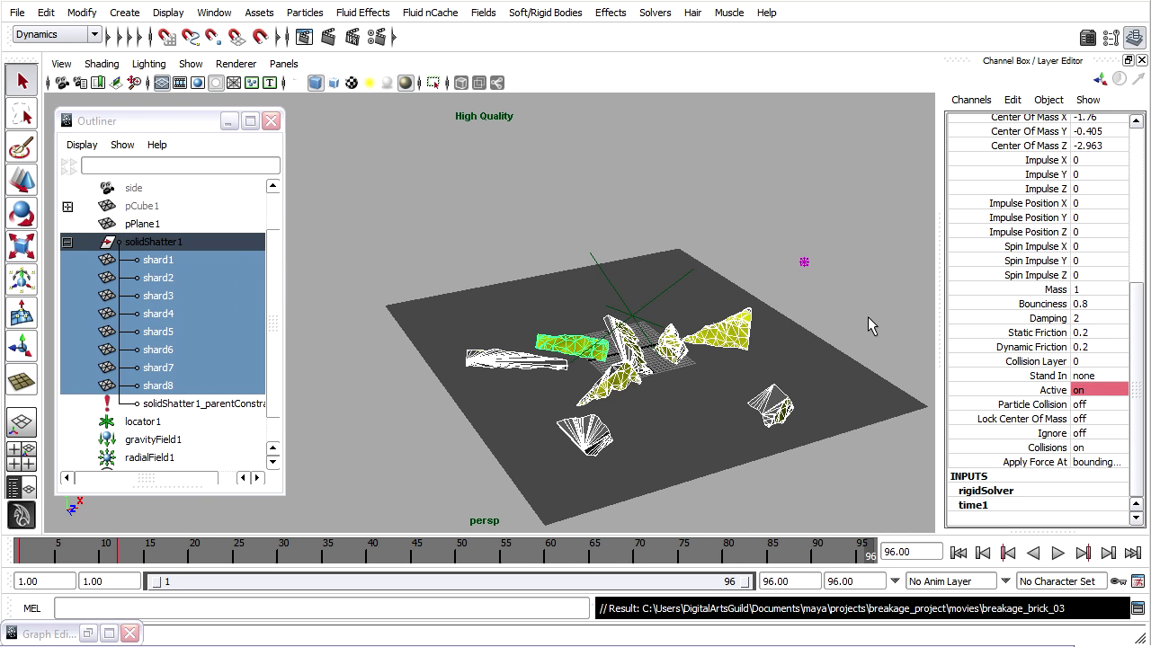
- Bake the simulation into keys on shard1 through shard8 from frame 1 and play back the baked animation
{"action": "left_click_drag", "start_coordinate": [868, 553], "coordinate": [20, 559]}
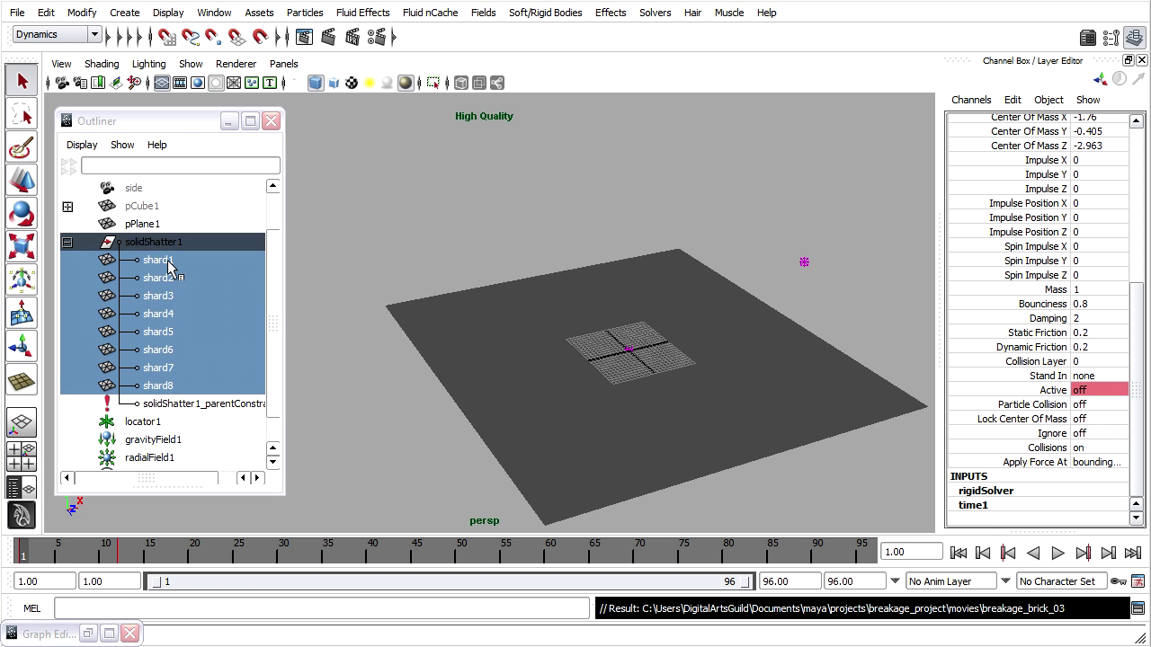
{"action": "left_click", "coordinate": [167, 262]}
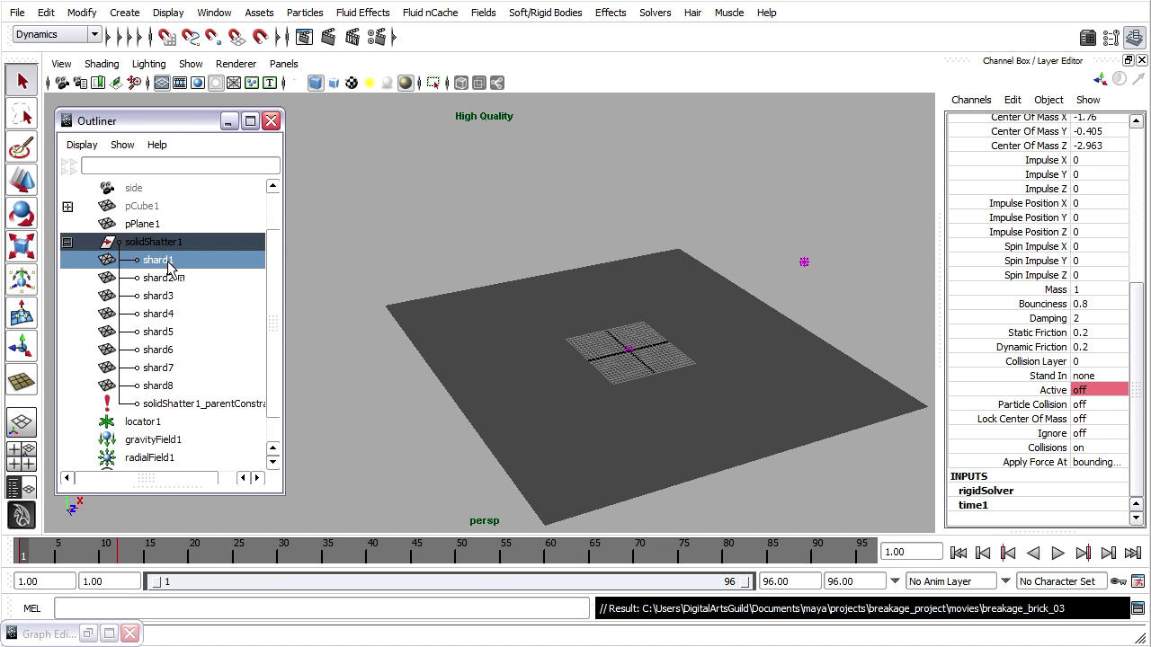
{"action": "left_click_drag", "start_coordinate": [167, 262], "coordinate": [165, 388]}
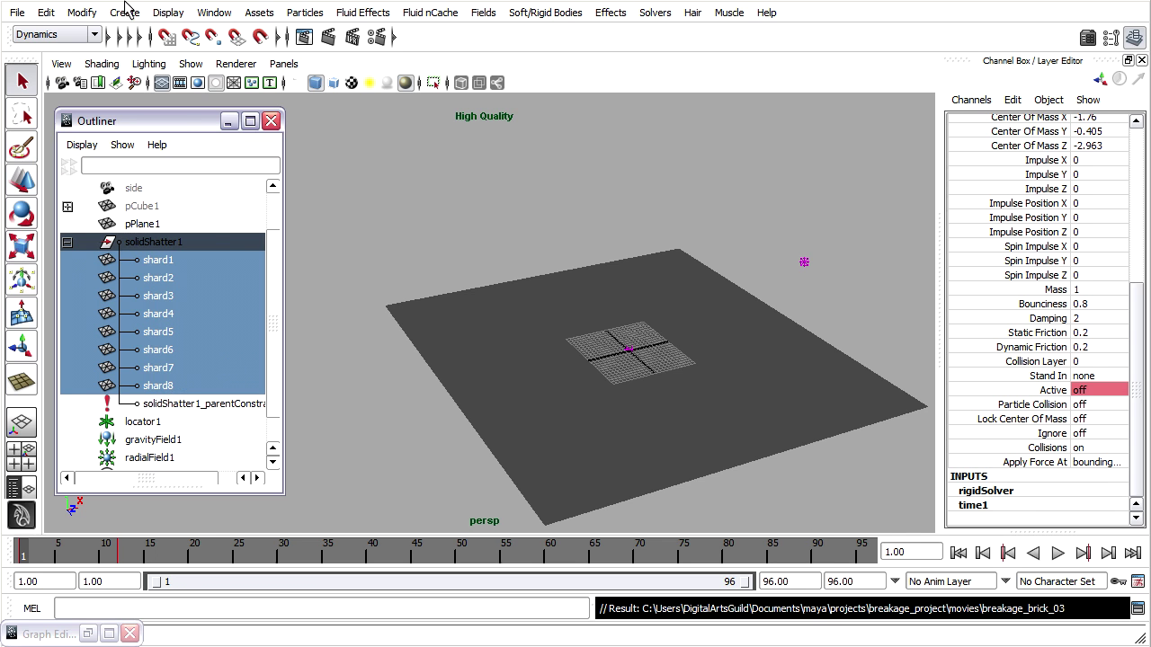
{"action": "left_click", "coordinate": [52, 13]}
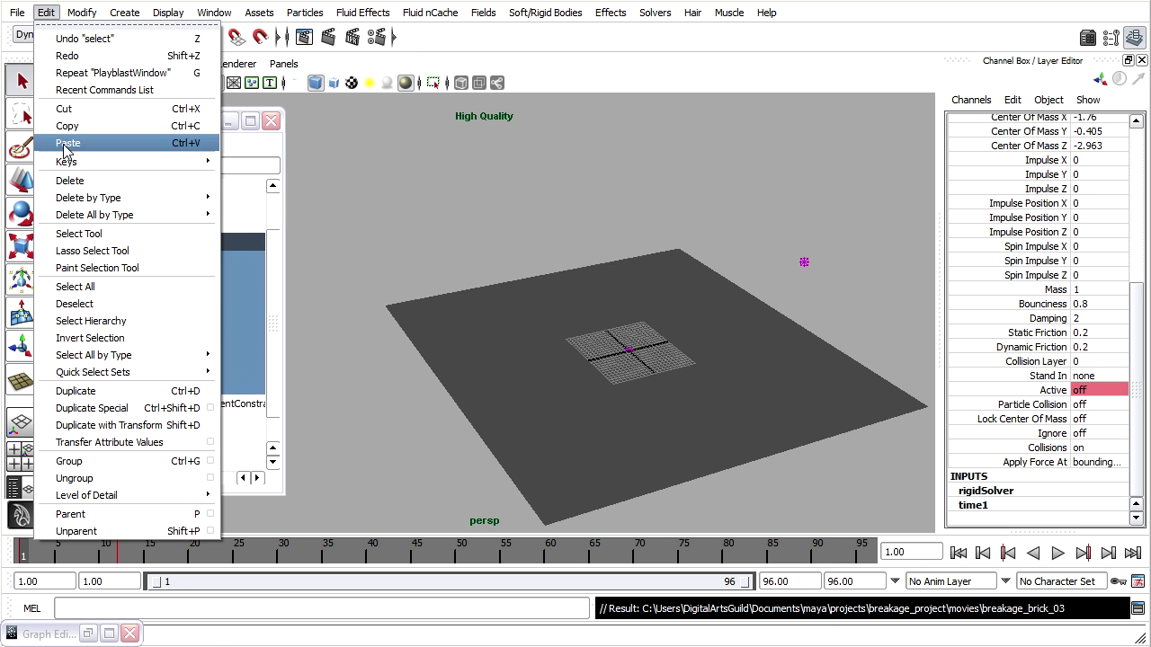
{"action": "mouse_move", "coordinate": [68, 161]}
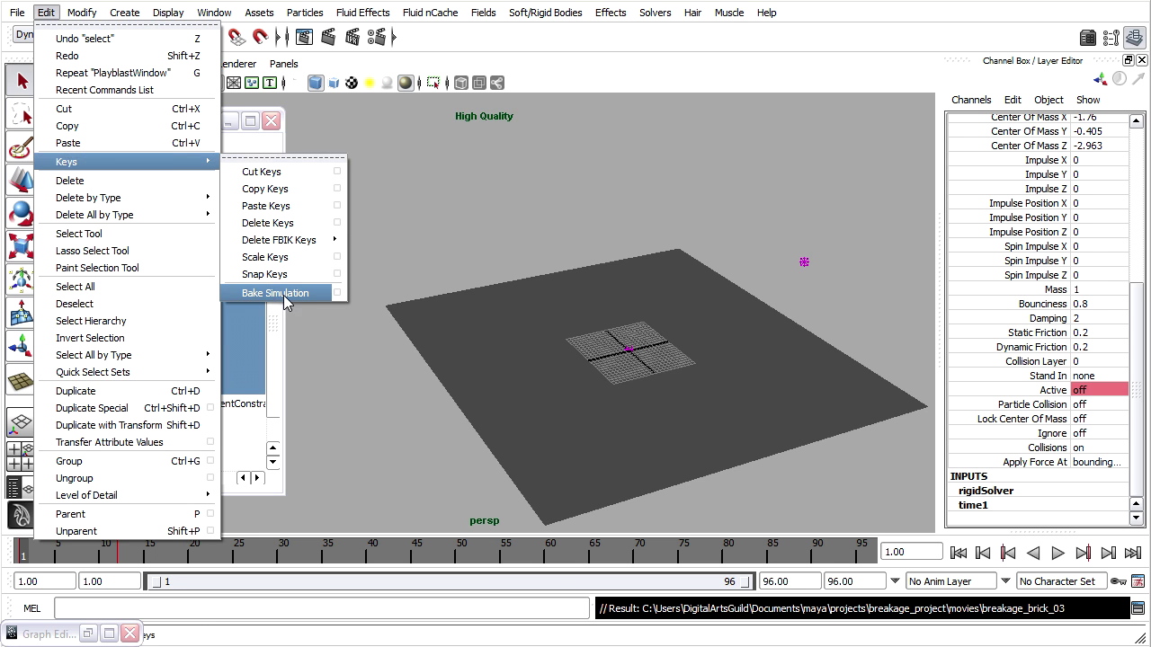
{"action": "left_click", "coordinate": [321, 299]}
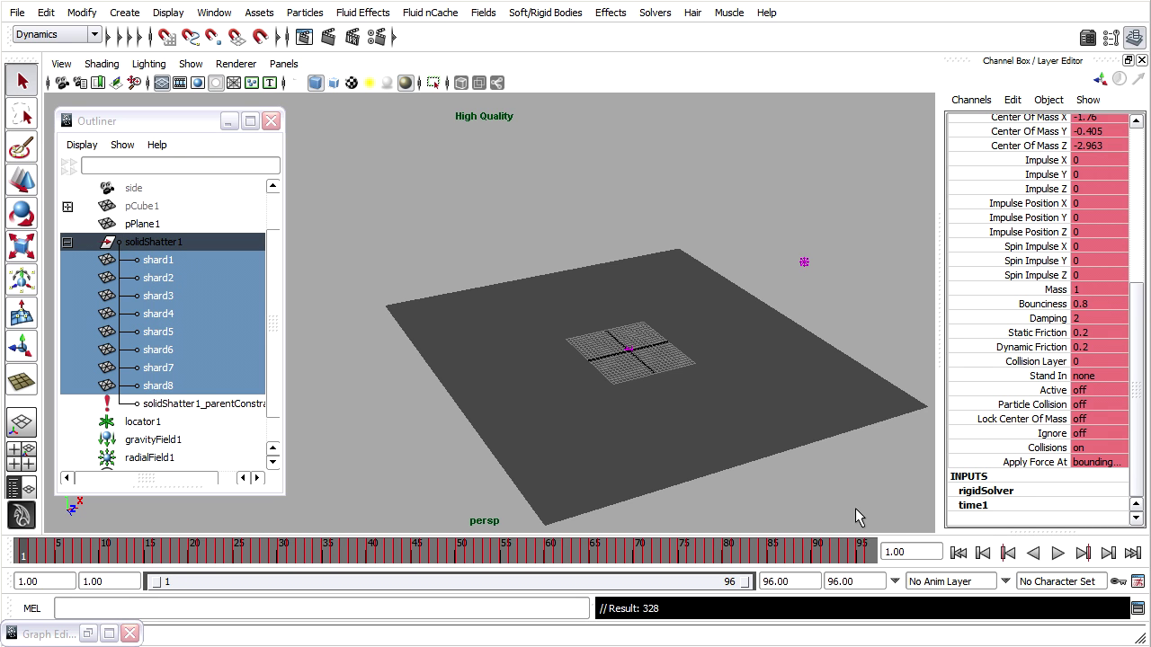
{"action": "left_click", "coordinate": [1058, 554]}
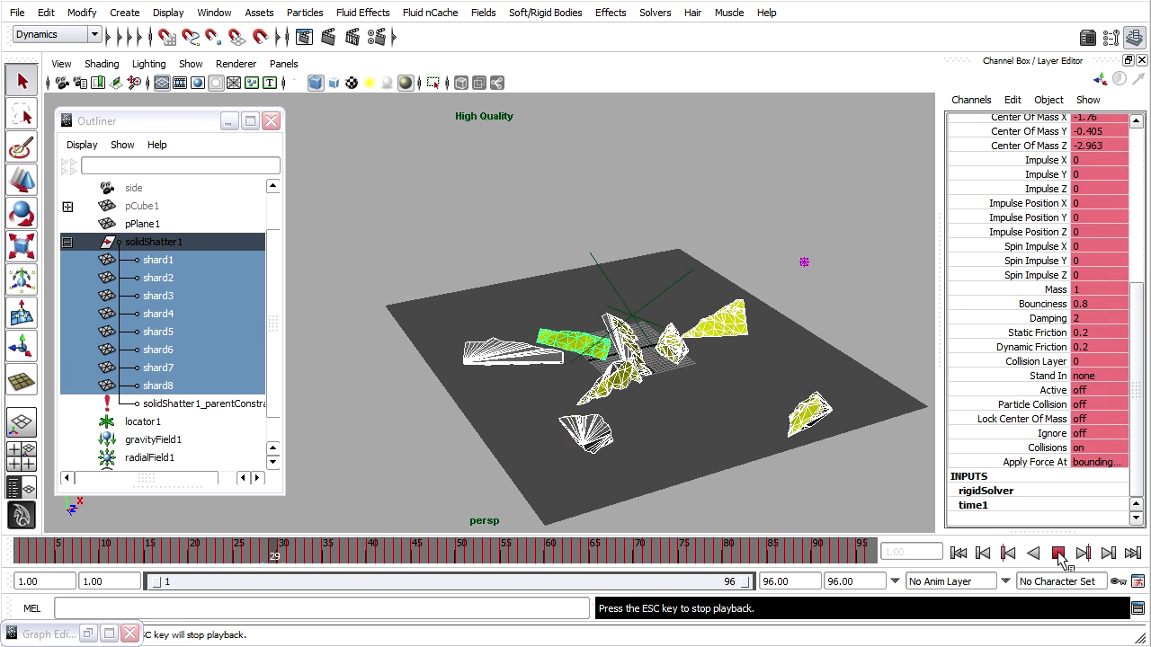
{"action": "left_click", "coordinate": [1058, 554]}
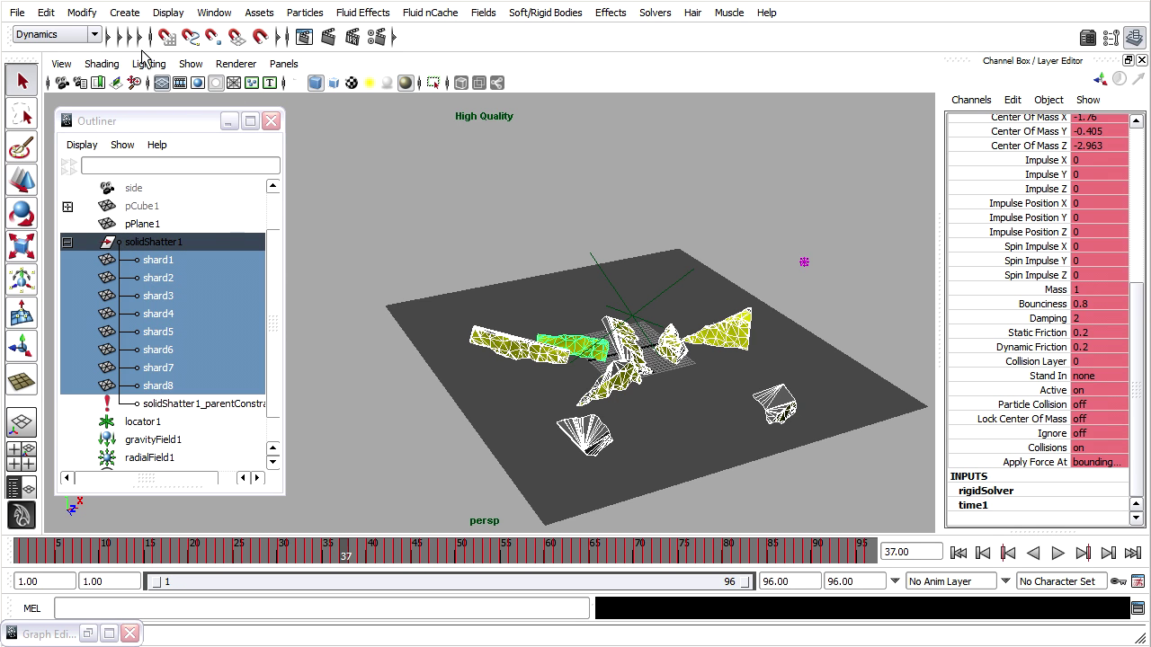
- Delete all rigid bodies and all static channels from the scene
{"action": "left_click", "coordinate": [50, 14]}
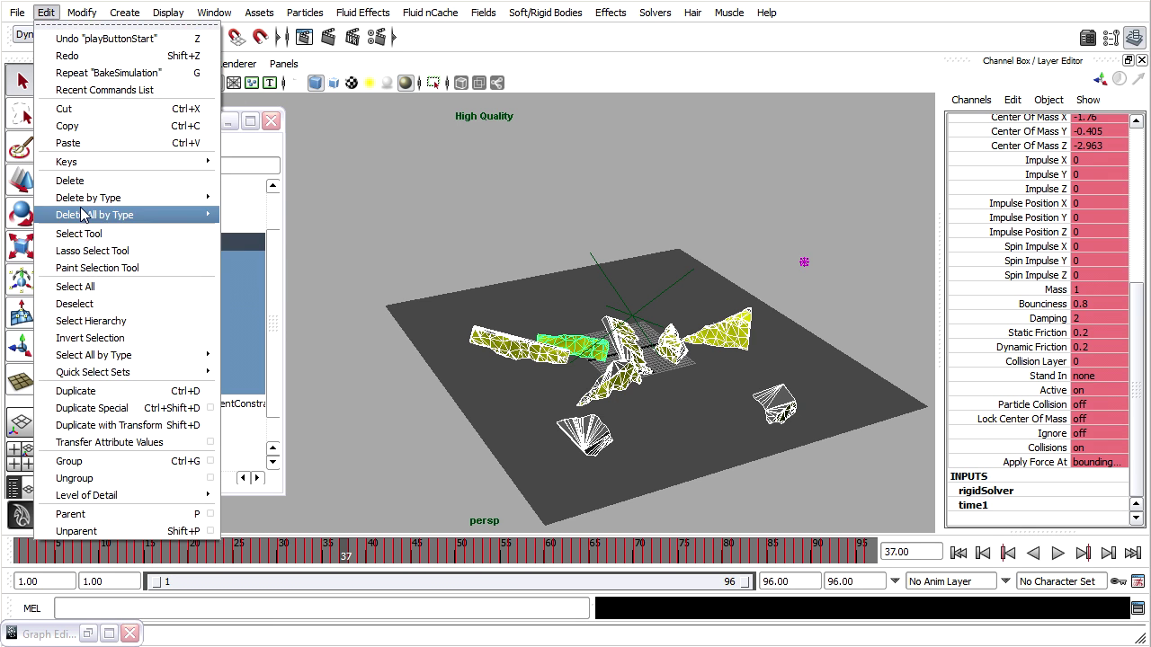
{"action": "mouse_move", "coordinate": [82, 219]}
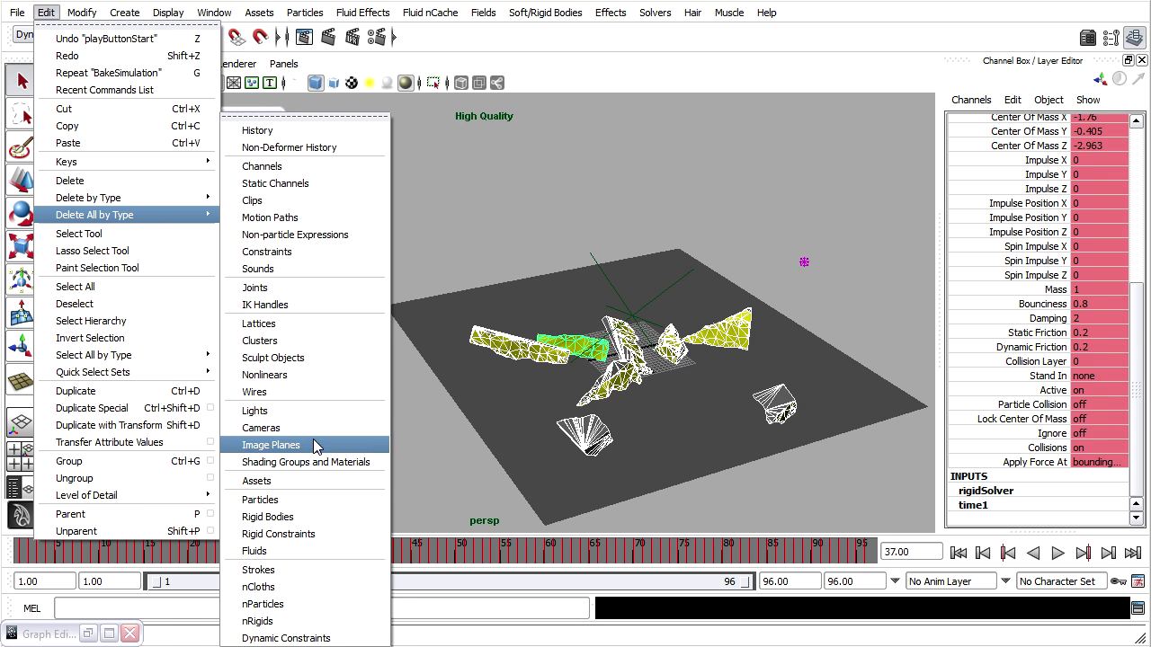
{"action": "left_click", "coordinate": [317, 516]}
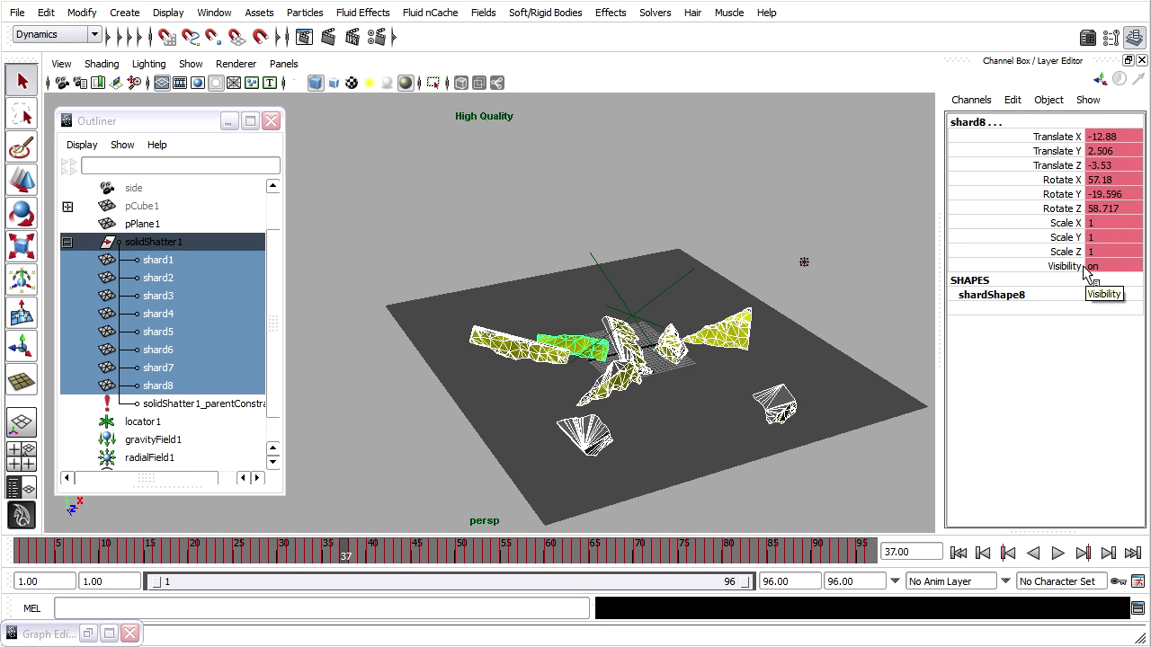
{"action": "left_click", "coordinate": [47, 13]}
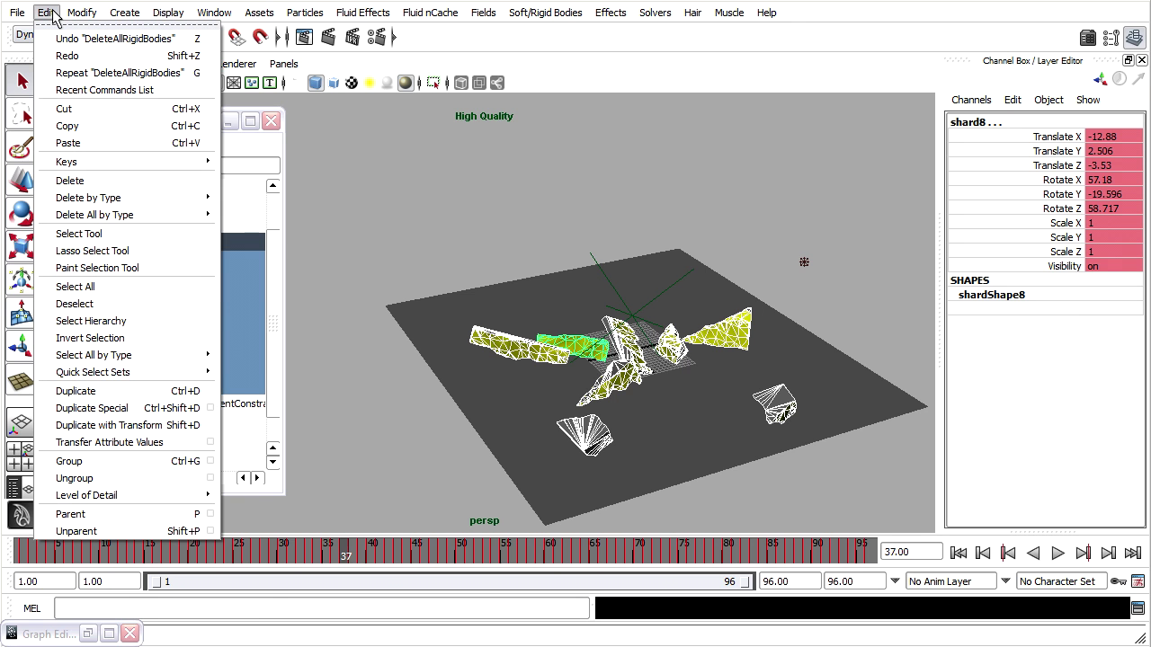
{"action": "mouse_move", "coordinate": [101, 204]}
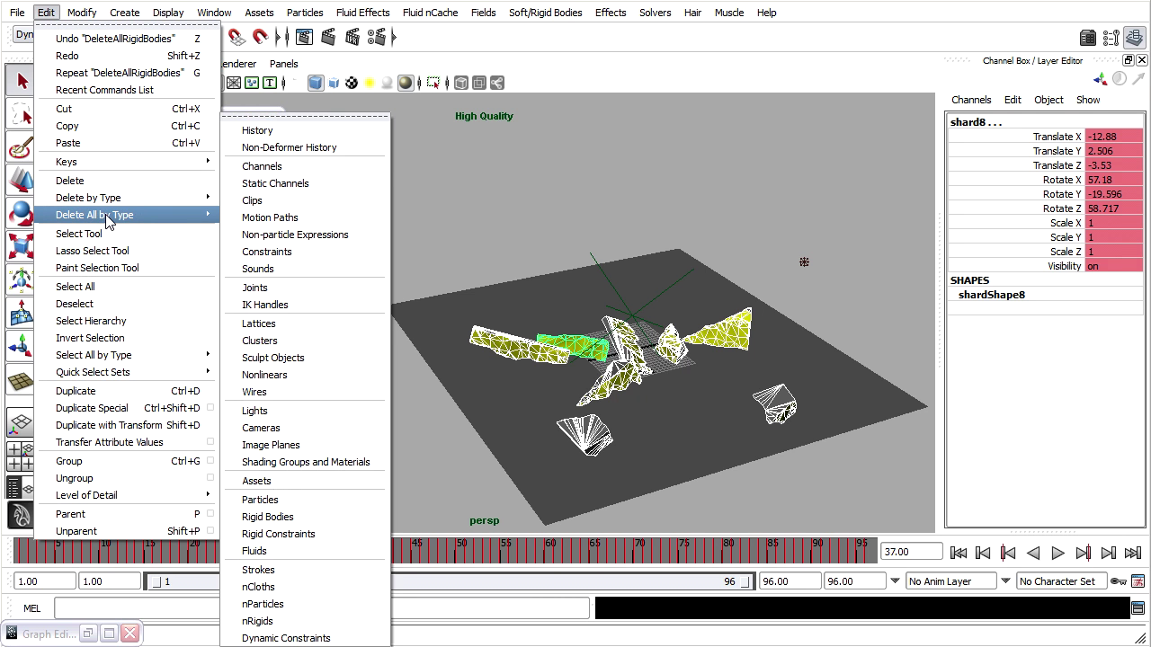
{"action": "left_click", "coordinate": [341, 184]}
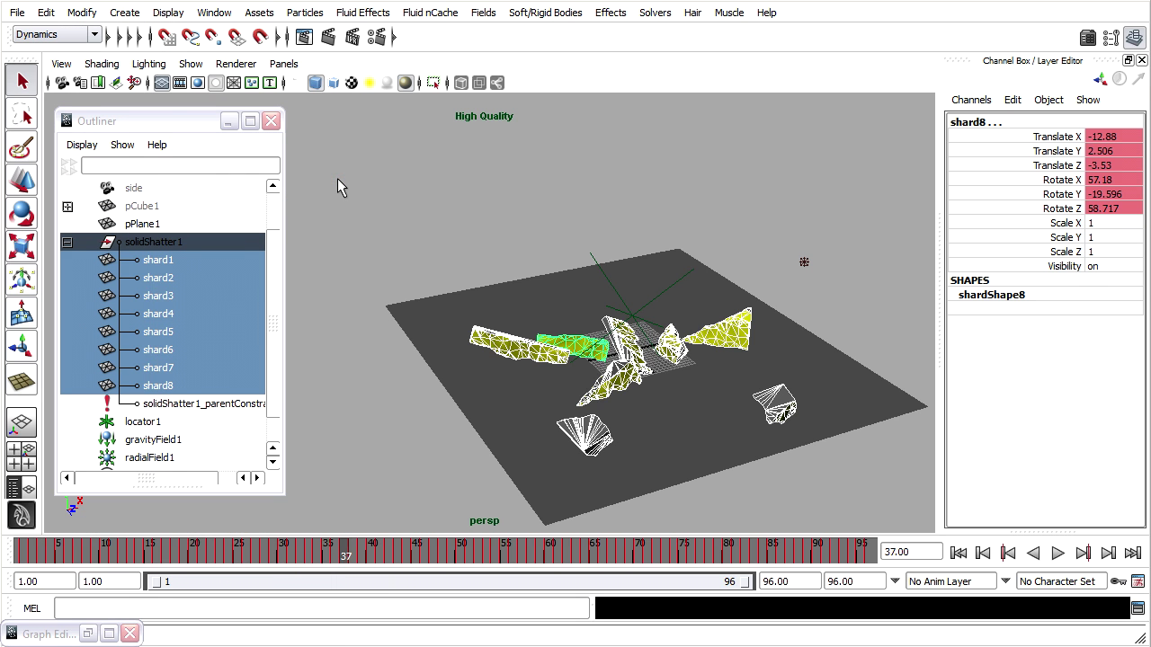
- Play and scrub through the baked shard animation, returning to frame 1
{"action": "key", "text": "alt+v"}
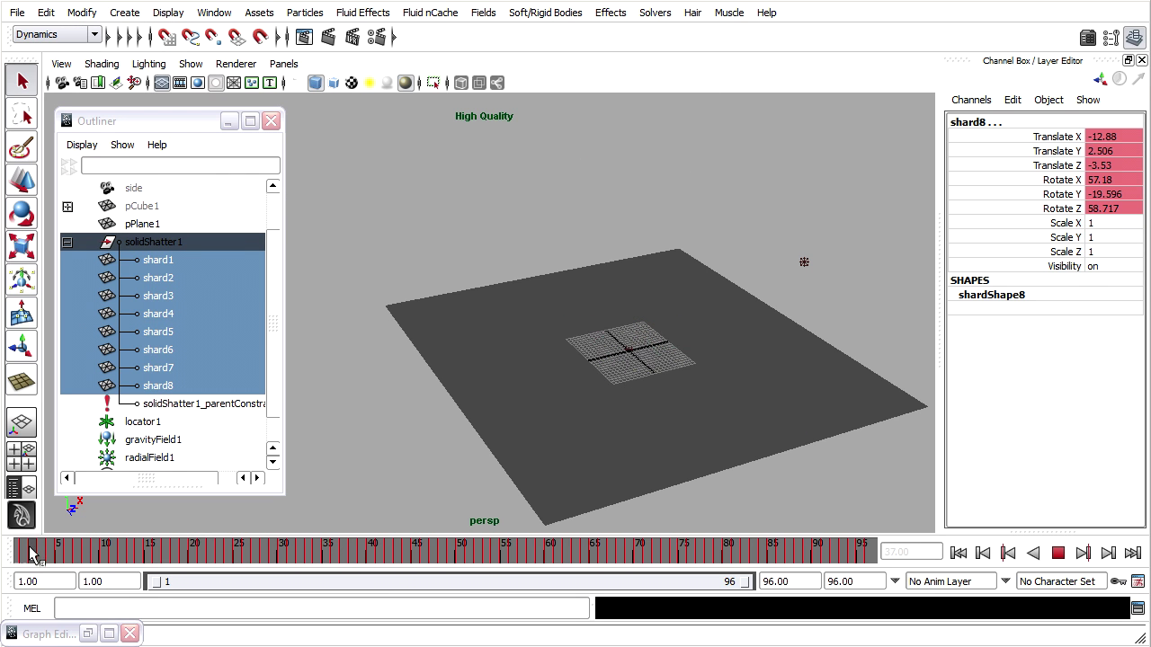
{"action": "left_click", "coordinate": [20, 558]}
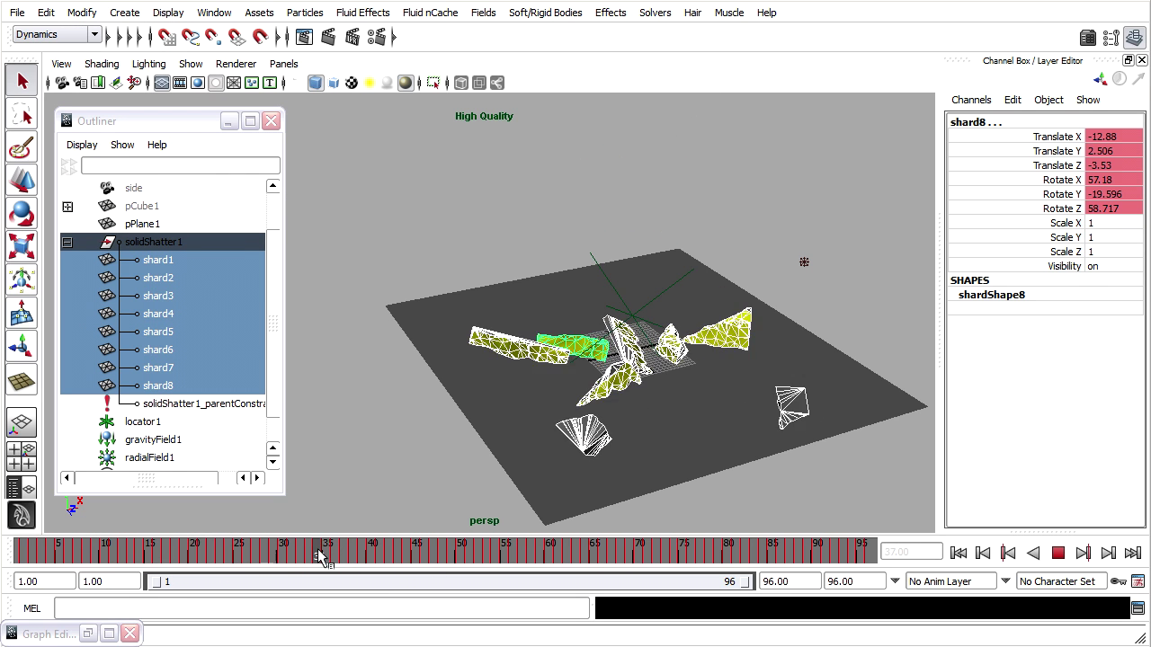
{"action": "left_click", "coordinate": [13, 562]}
{"action": "left_click", "coordinate": [13, 561]}
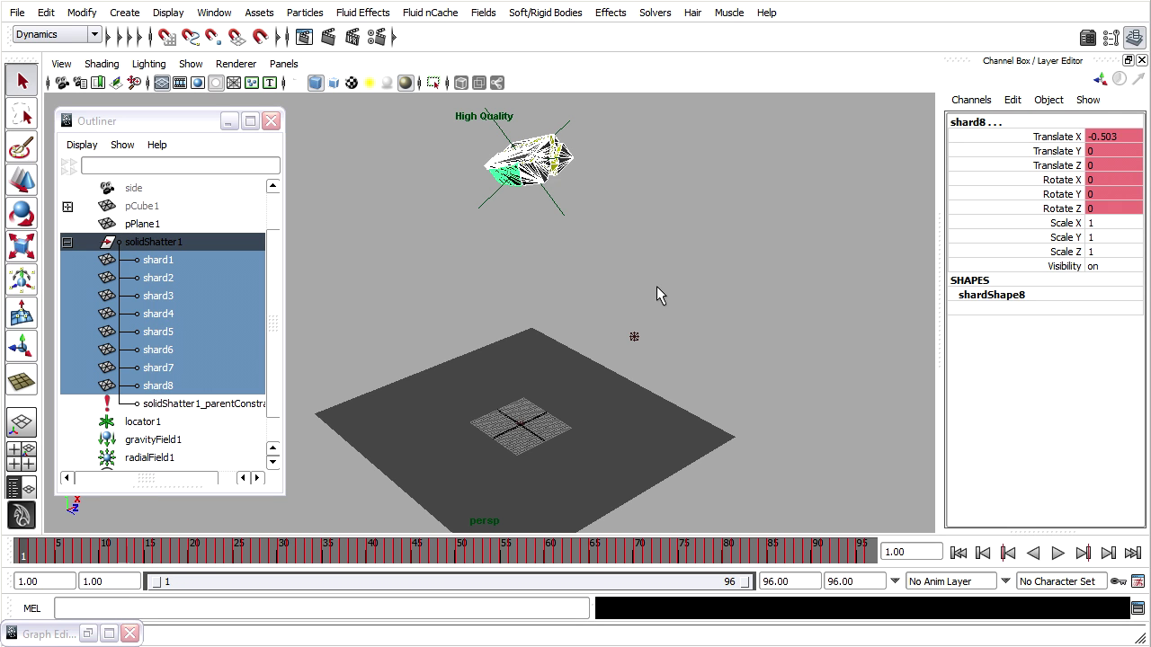
- Turn pCube1's visibility on and key only that channel at frame 1
{"action": "left_click", "coordinate": [145, 209]}
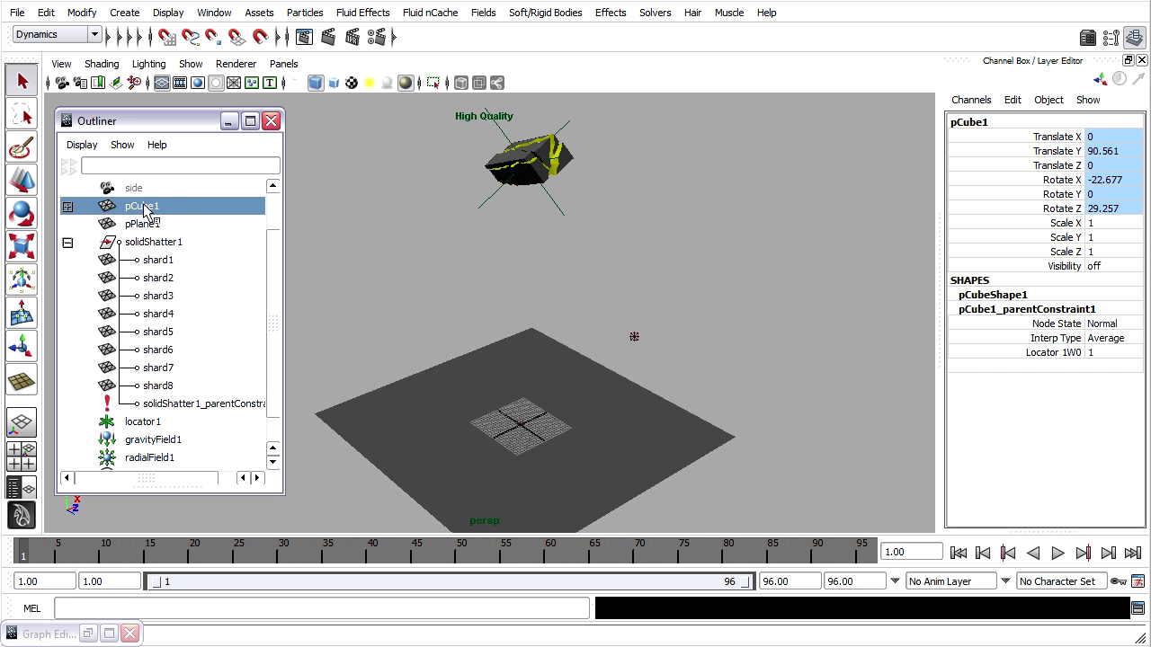
{"action": "double_click", "coordinate": [1091, 266]}
{"action": "type", "text": "1"}
{"action": "key", "text": "Return"}
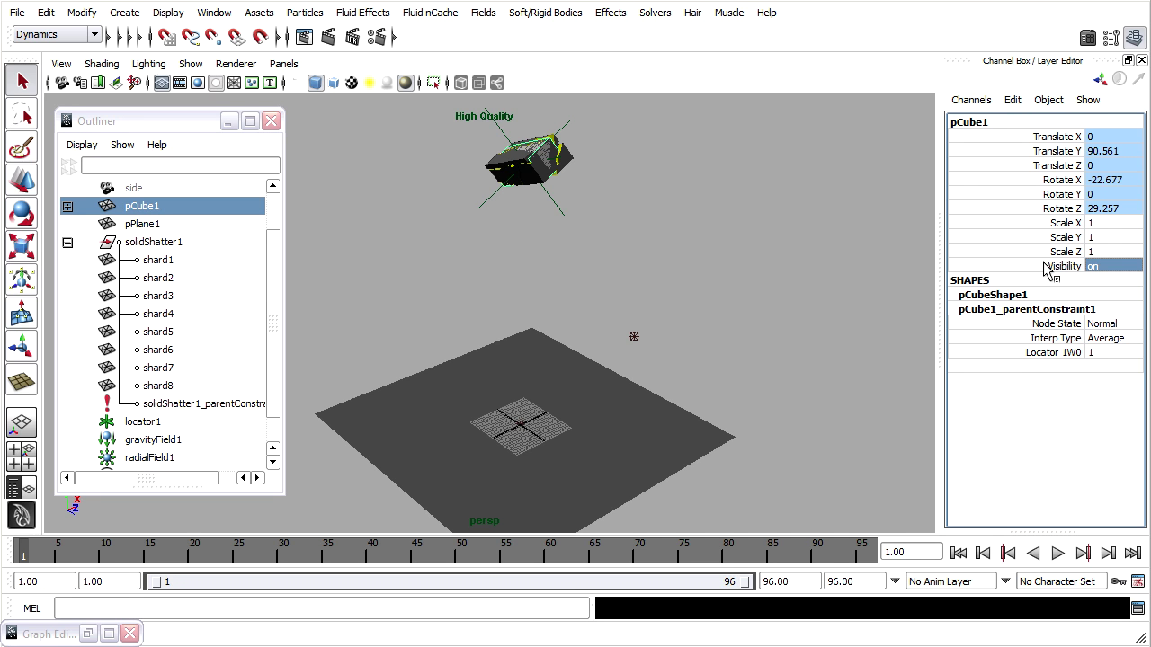
{"action": "right_click", "coordinate": [1063, 266]}
{"action": "left_click", "coordinate": [1025, 29]}
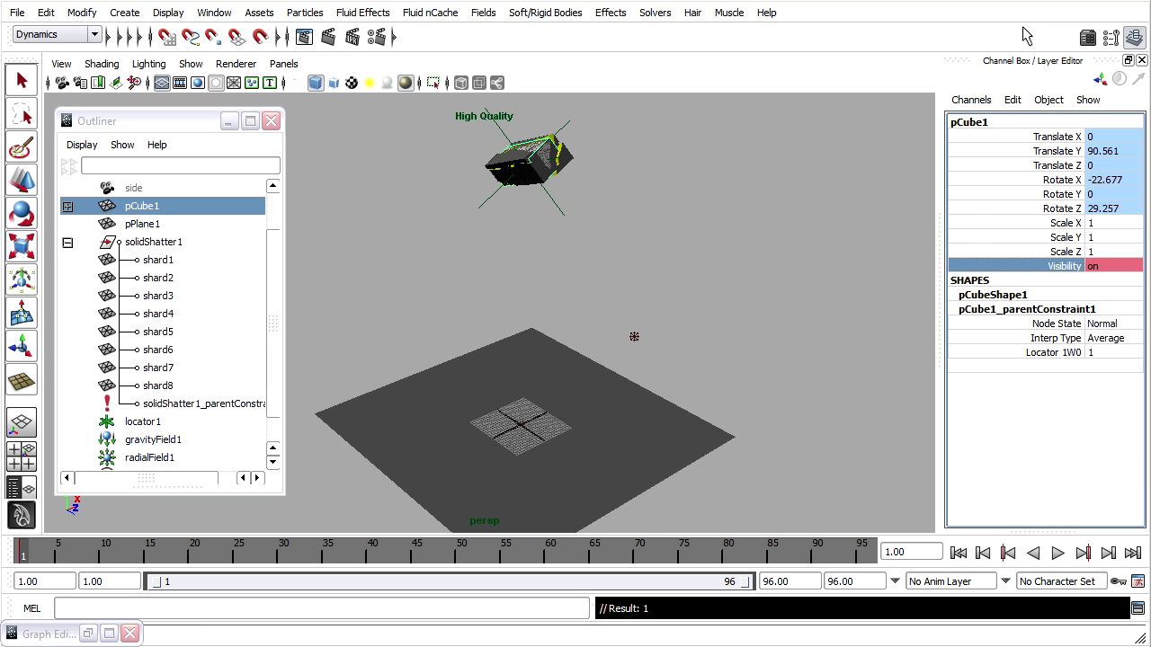
- Turn the solidShatter1 group's visibility off and key only that channel at frame 1
{"action": "left_click", "coordinate": [178, 243]}
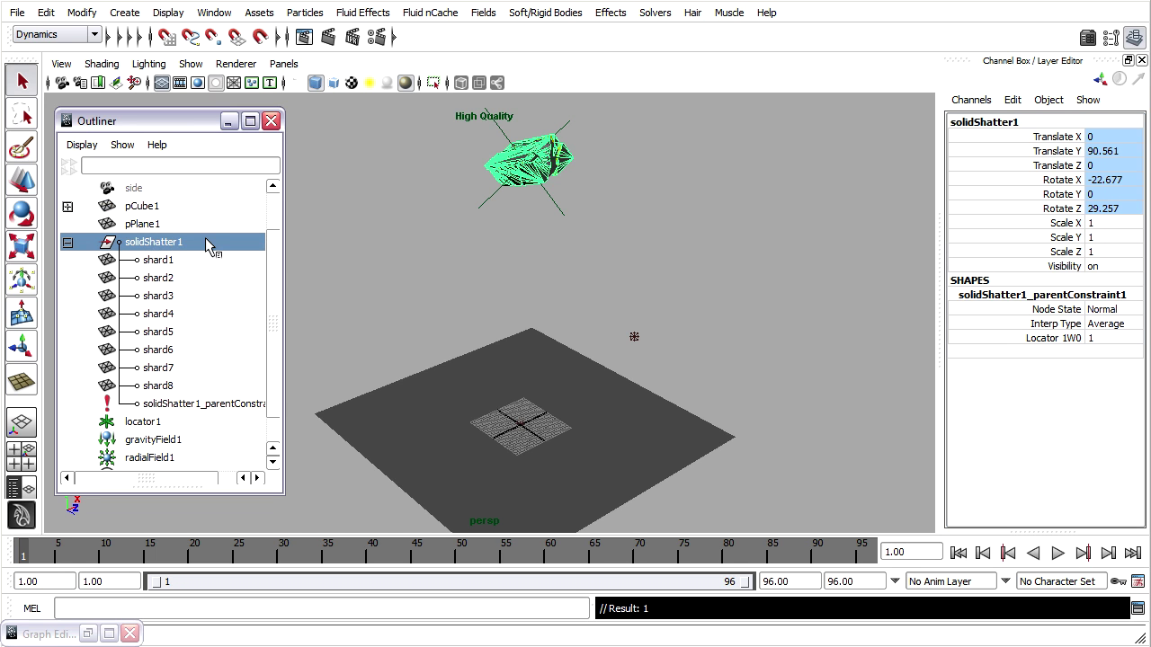
{"action": "double_click", "coordinate": [1110, 266]}
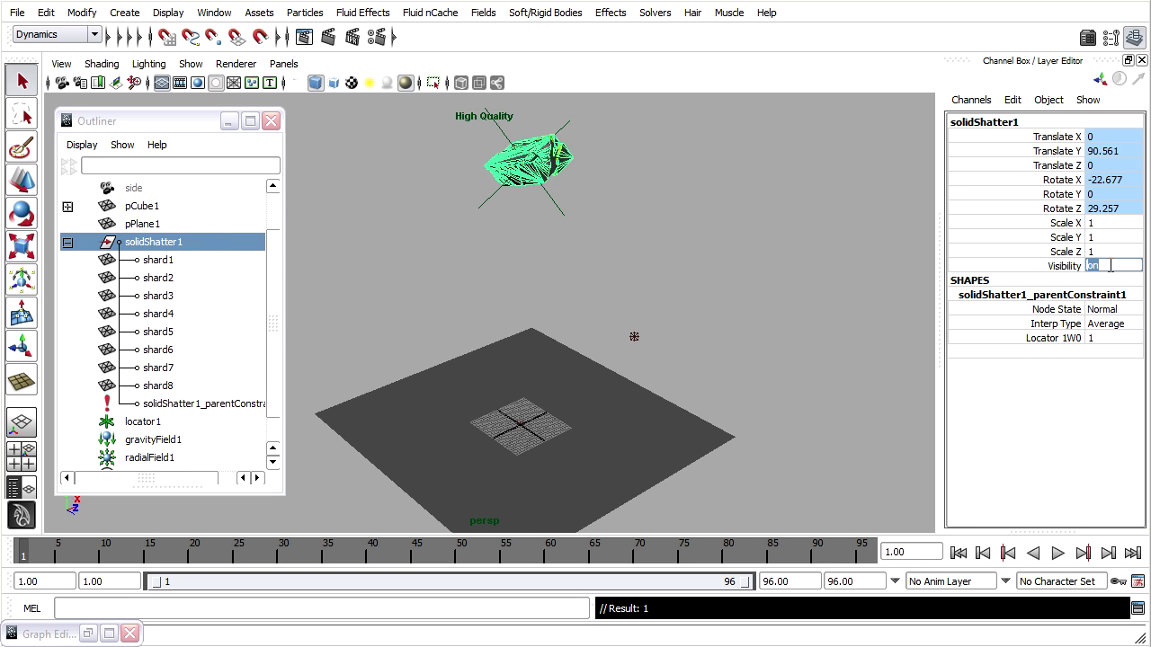
{"action": "type", "text": "0"}
{"action": "key", "text": "Return"}
{"action": "right_click", "coordinate": [1048, 270]}
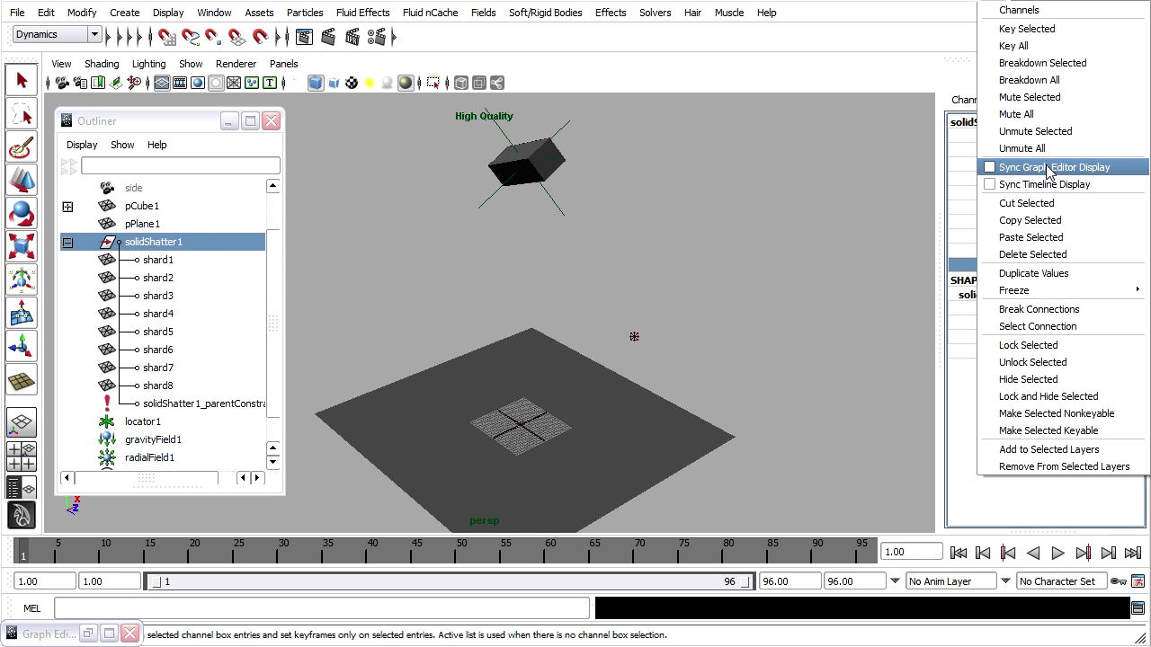
{"action": "left_click", "coordinate": [1051, 34]}
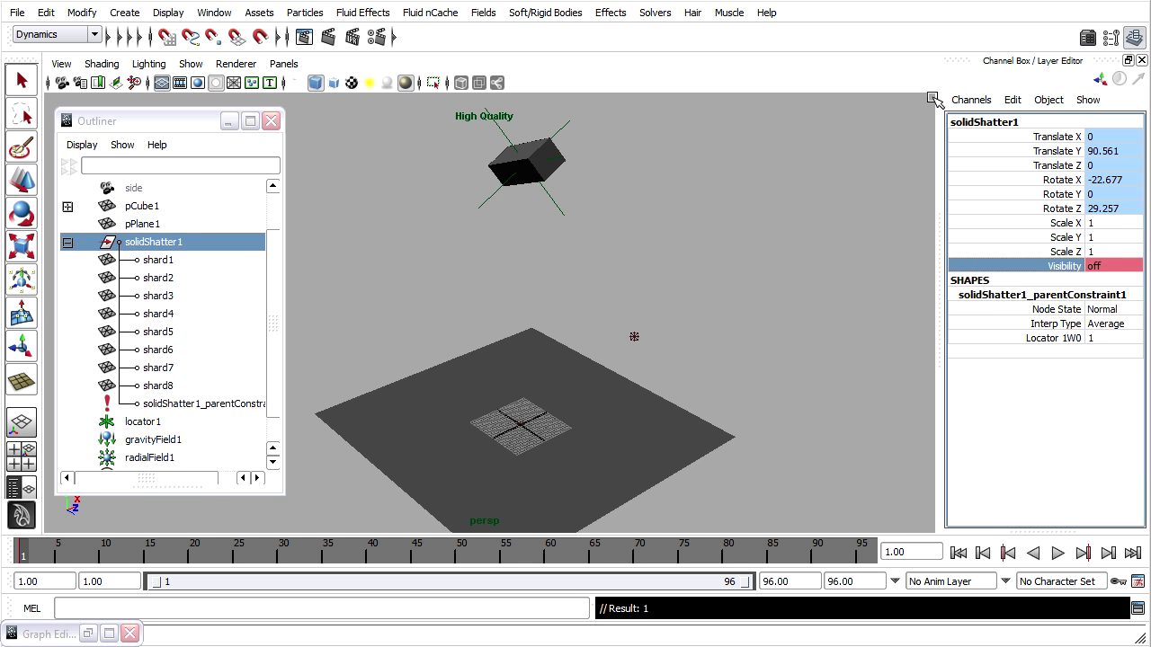
- At frame 13, turn solidShatter1's visibility on and key that channel
{"action": "left_click_drag", "start_coordinate": [27, 559], "coordinate": [134, 557]}
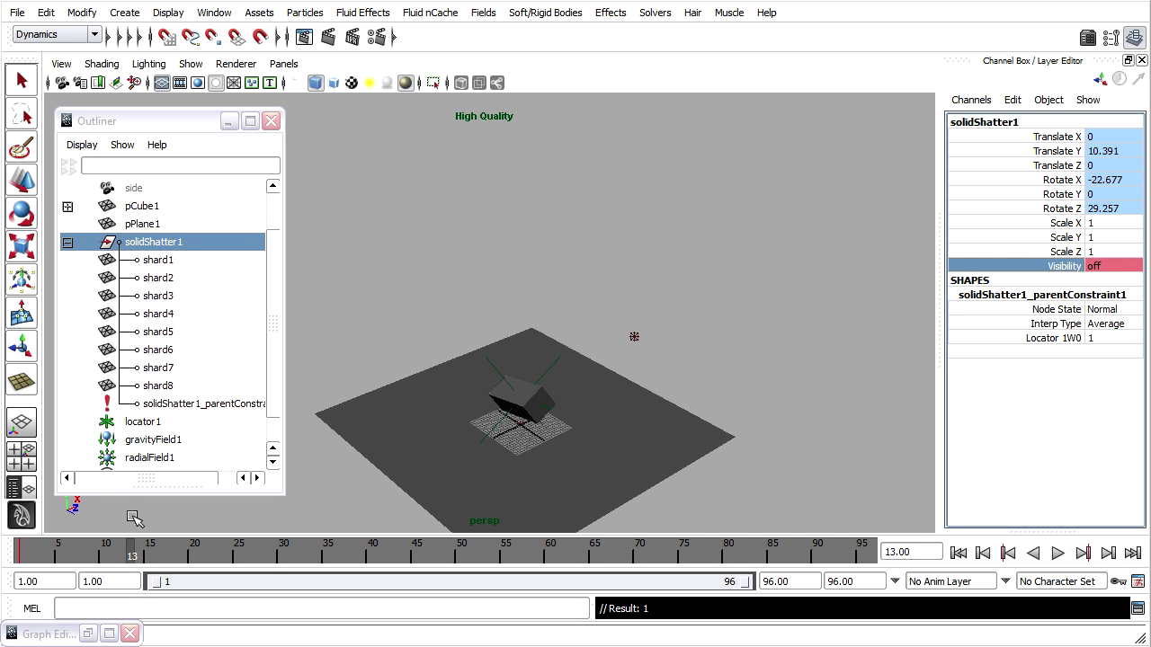
{"action": "left_click", "coordinate": [1118, 266]}
{"action": "type", "text": "1"}
{"action": "key", "text": "Return"}
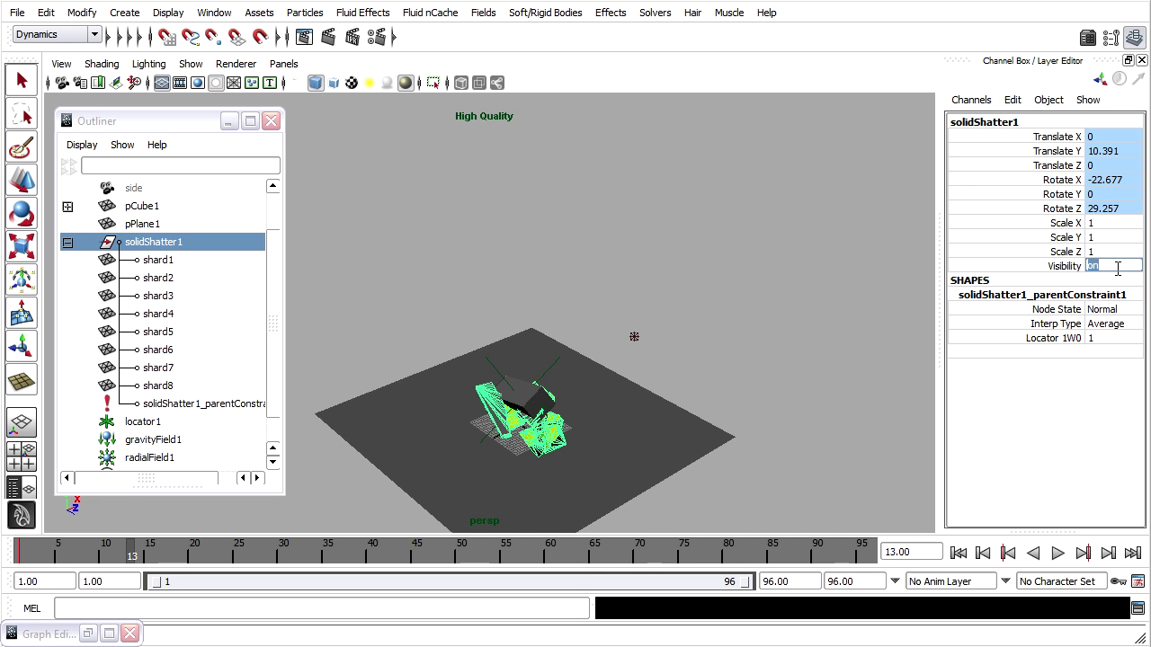
{"action": "right_click", "coordinate": [1042, 269]}
{"action": "left_click", "coordinate": [1046, 29]}
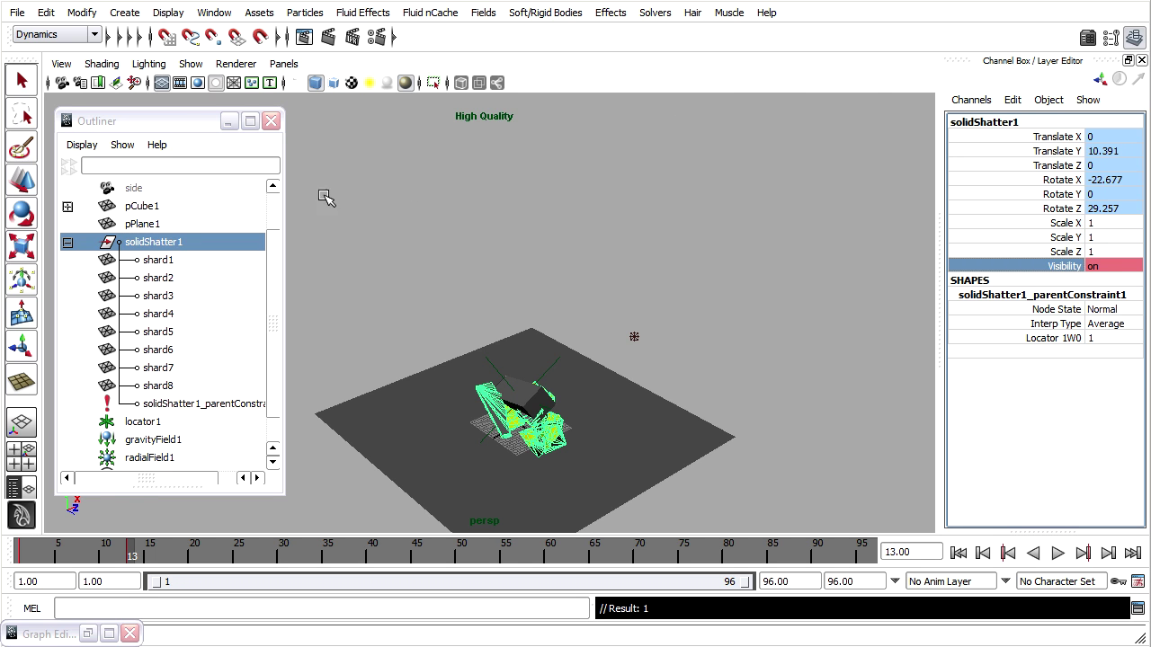
- Turn pCube1's visibility off and key that channel at frame 13
{"action": "left_click", "coordinate": [146, 207]}
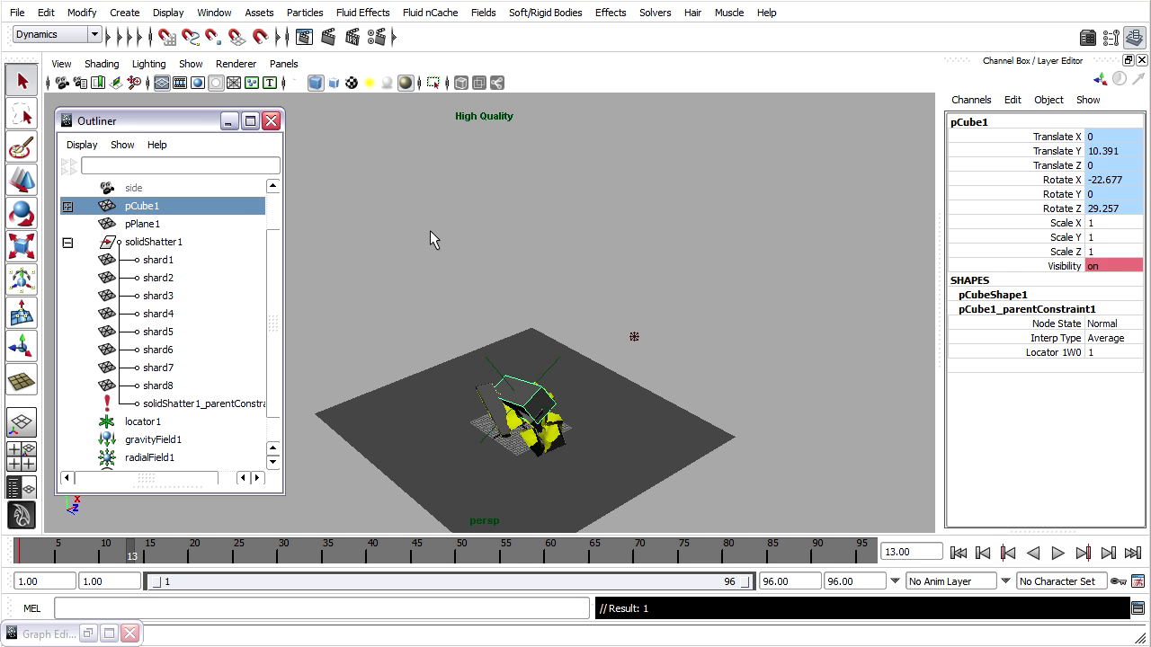
{"action": "left_click", "coordinate": [1108, 266]}
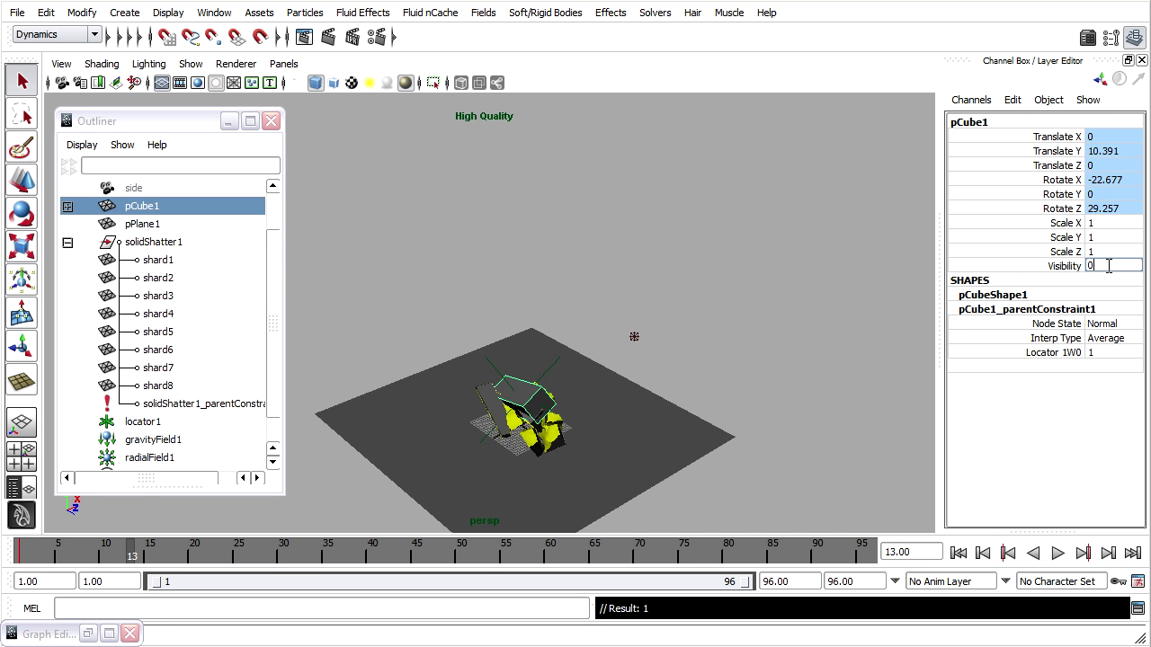
{"action": "right_click", "coordinate": [1043, 269]}
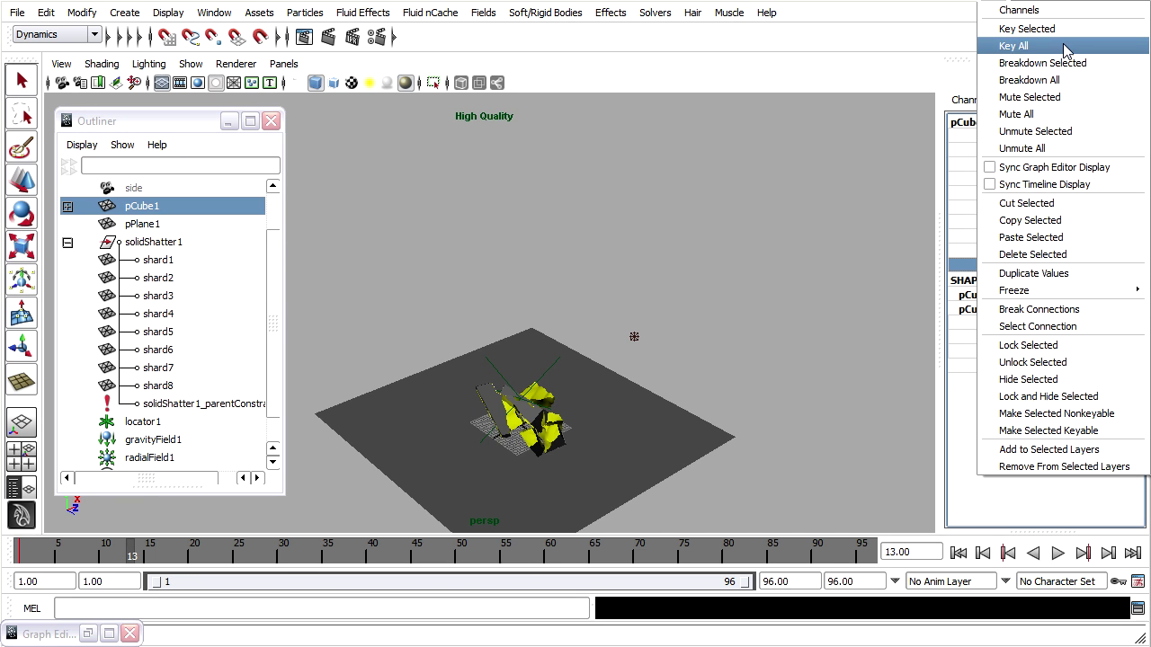
{"action": "left_click", "coordinate": [1024, 28]}
- Play the animation from the start to check the swap from brick to shards, and return to frame 1
{"action": "left_click", "coordinate": [980, 554]}
{"action": "left_click", "coordinate": [1060, 554]}
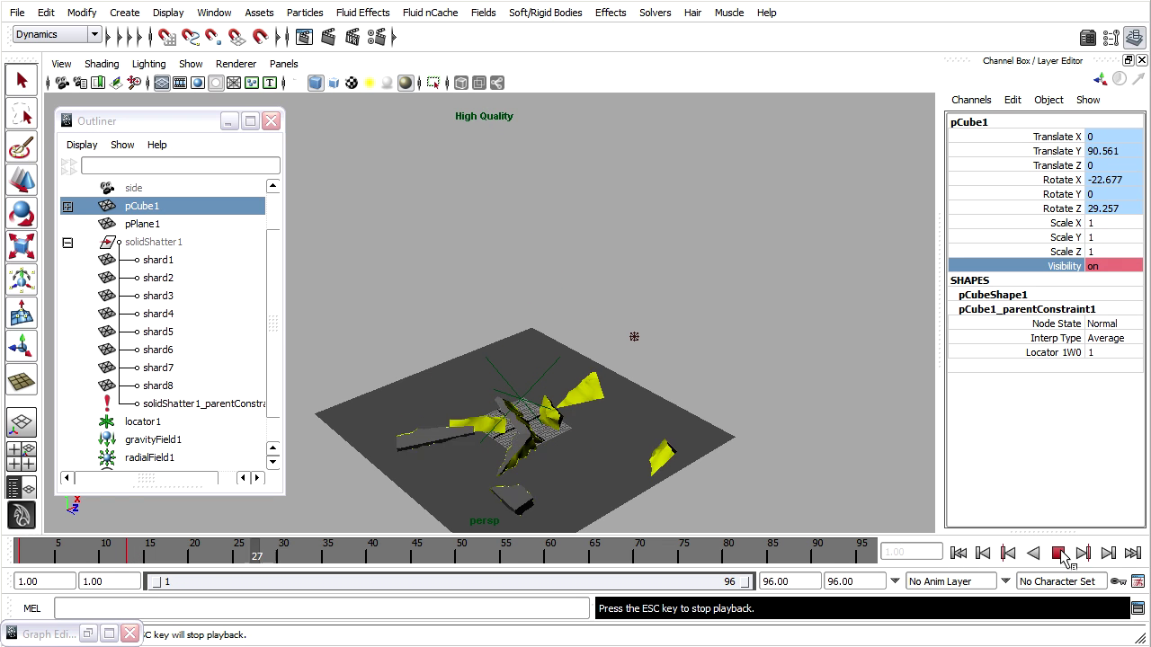
{"action": "left_click", "coordinate": [1058, 553]}
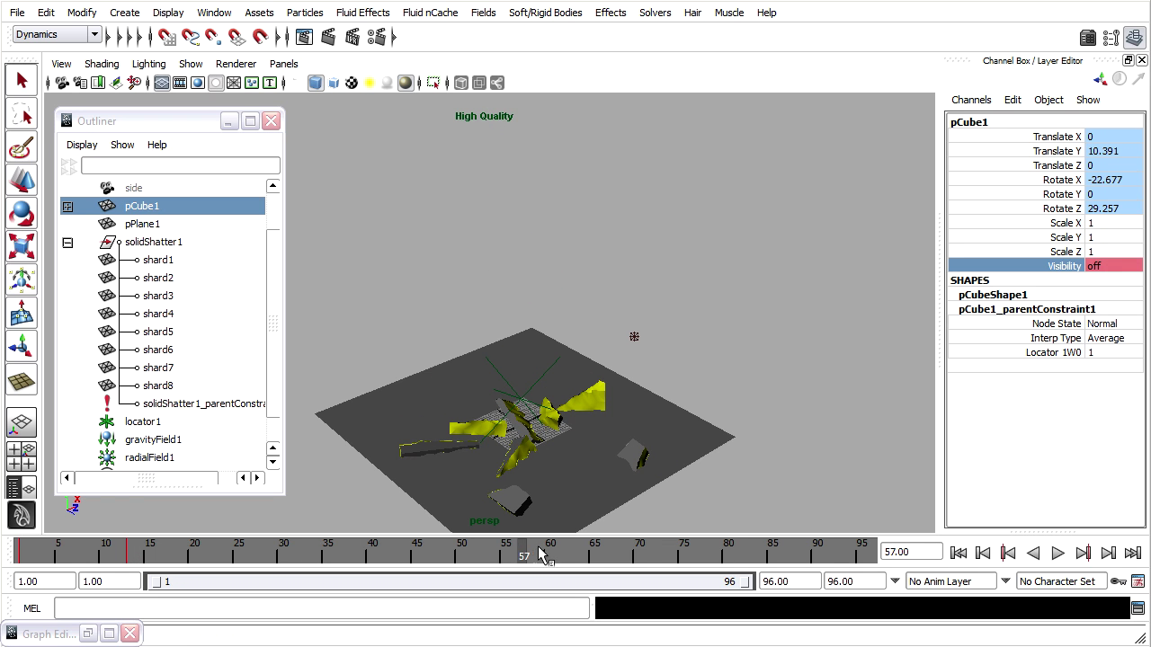
{"action": "left_click_drag", "start_coordinate": [535, 555], "coordinate": [22, 556]}
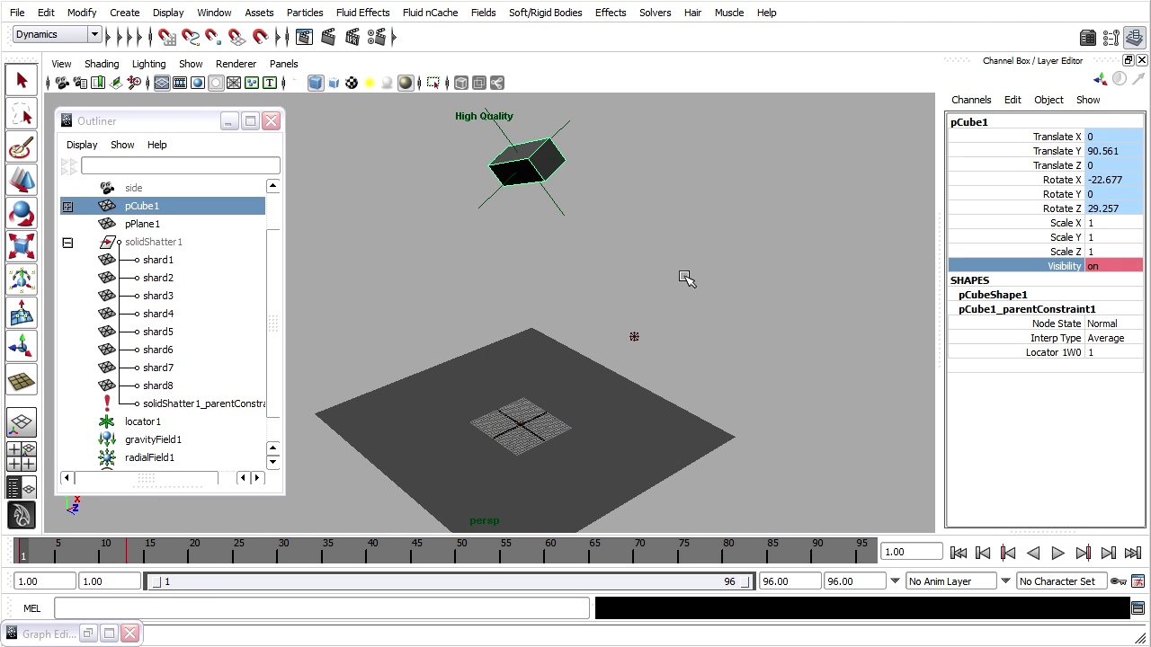
- Playblast the animation at a scale of 1 to the movie file breakage_brick_04
{"action": "left_click", "coordinate": [214, 12]}
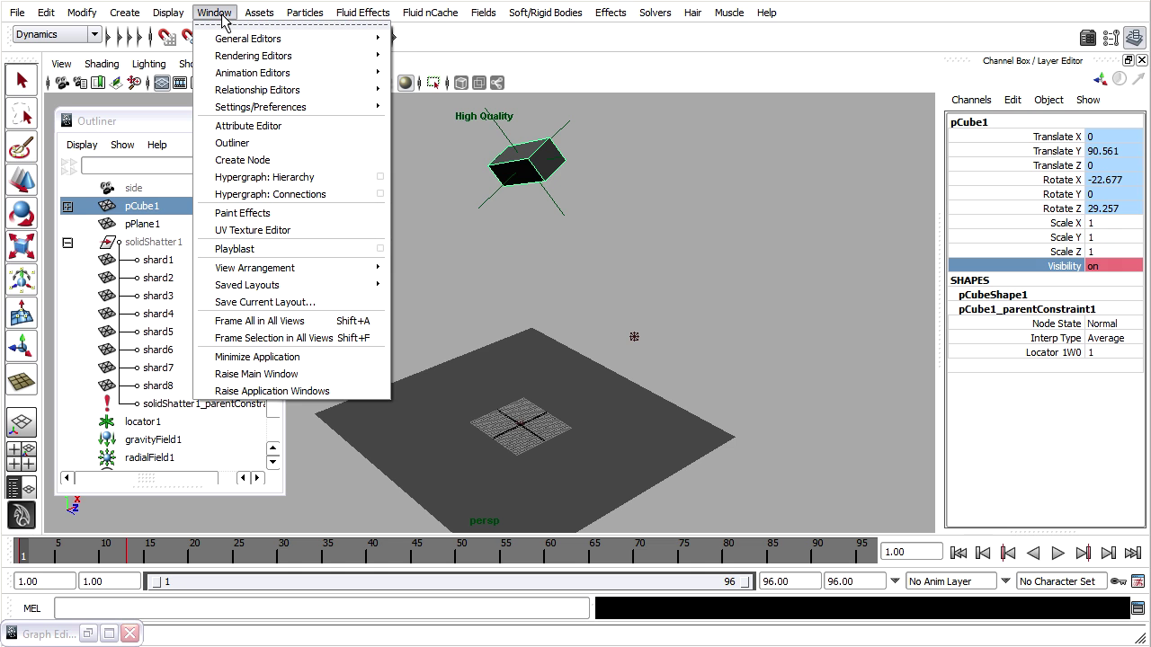
{"action": "left_click", "coordinate": [379, 249]}
{"action": "scroll", "coordinate": [1108, 310], "scroll_direction": "down", "scroll_amount": 3}
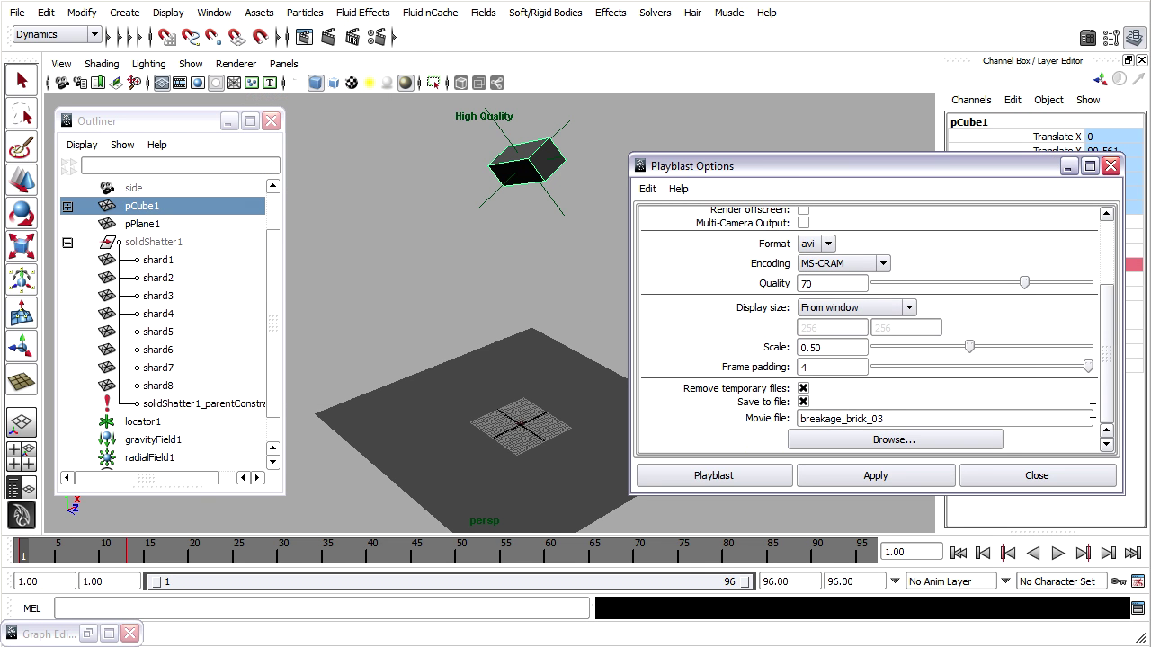
{"action": "left_click", "coordinate": [886, 419]}
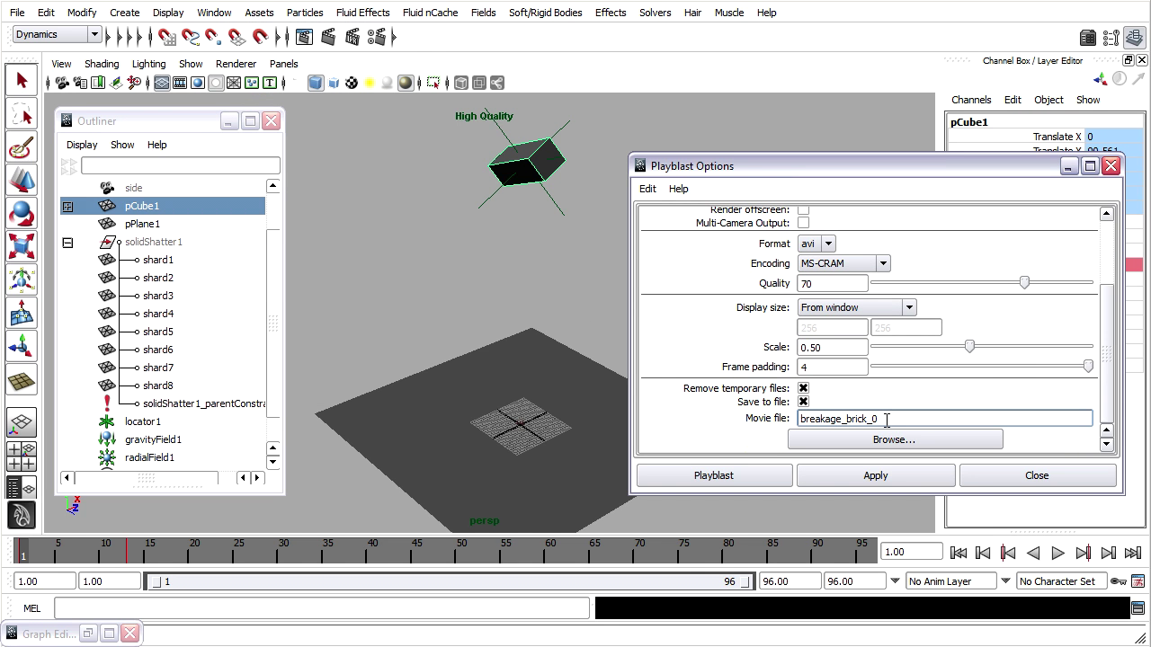
{"action": "left_click_drag", "start_coordinate": [841, 349], "coordinate": [728, 356]}
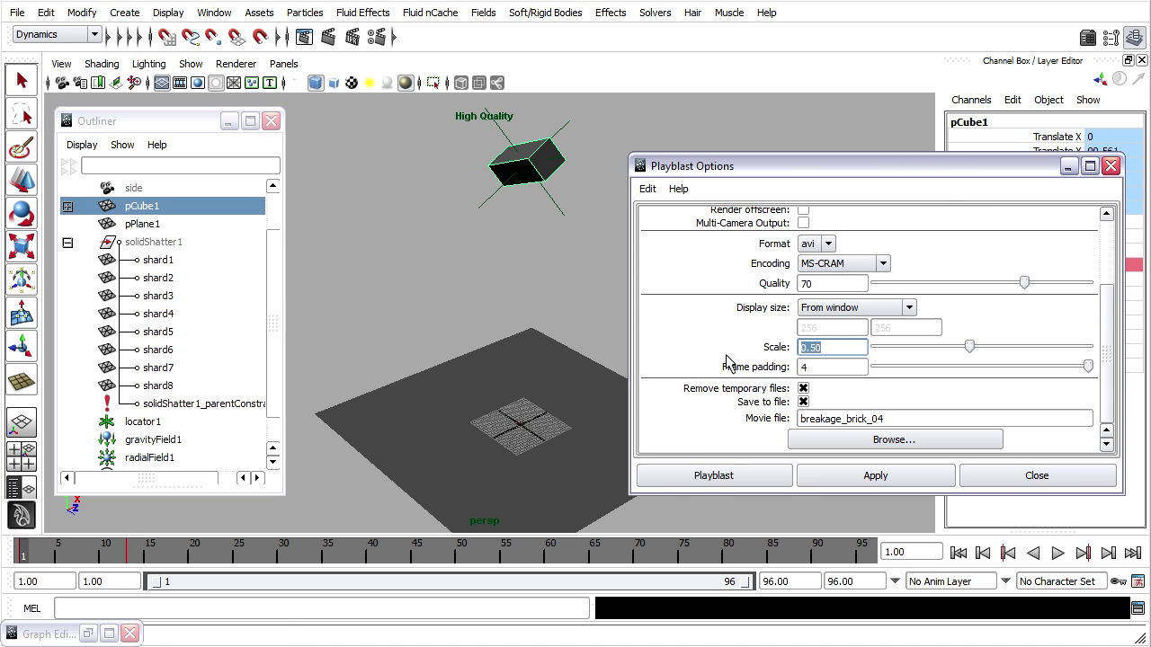
{"action": "type", "text": "1."}
{"action": "left_click", "coordinate": [775, 476]}
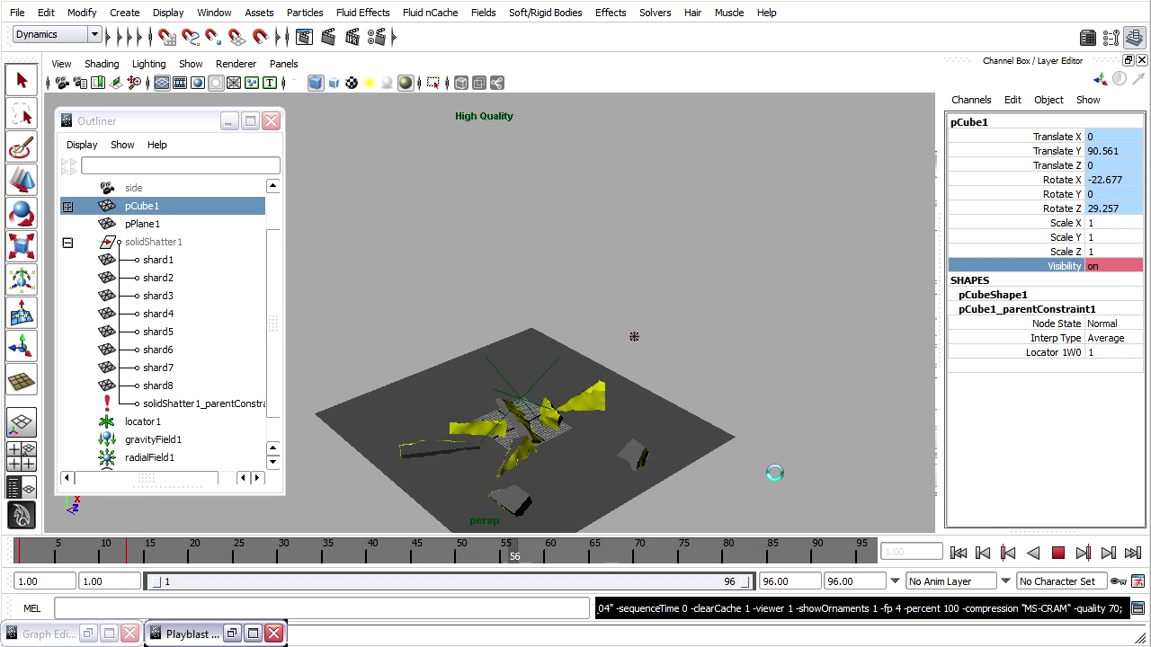